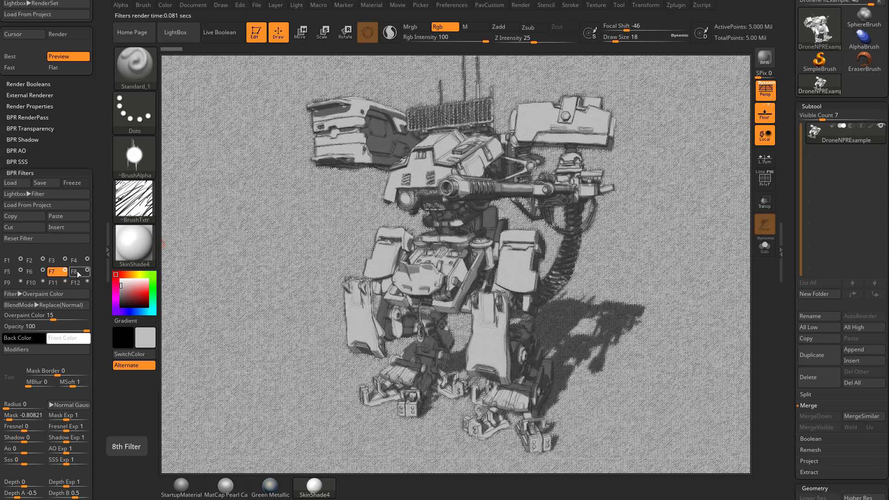
Step: Reset the Overpaint Color filter in slot F7 and set its strength to 73
click(78, 274)
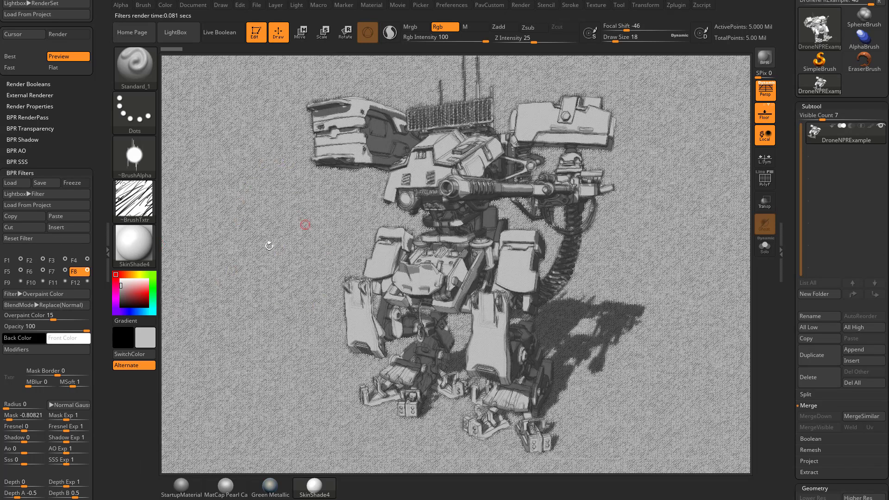
click(55, 272)
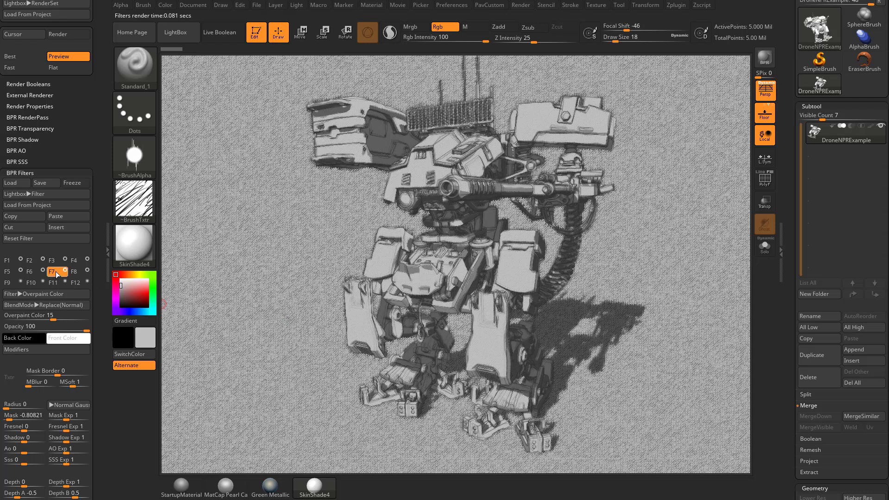
click(45, 239)
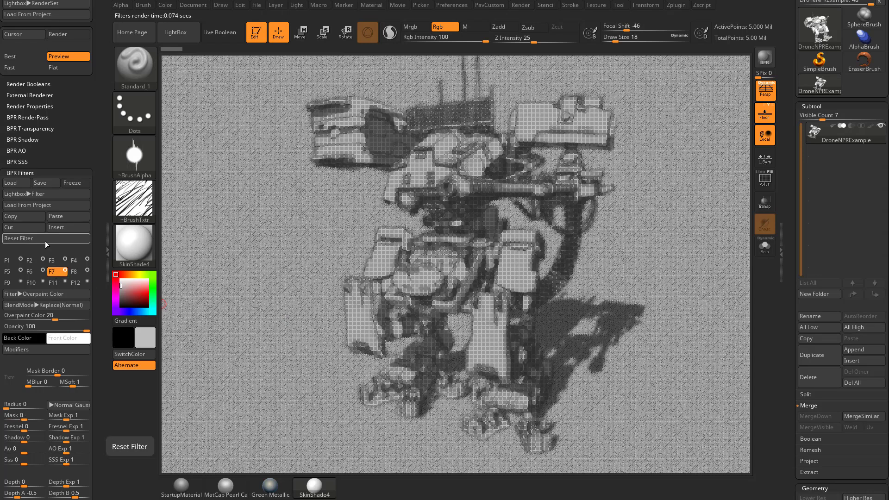
drag(59, 316, 76, 316)
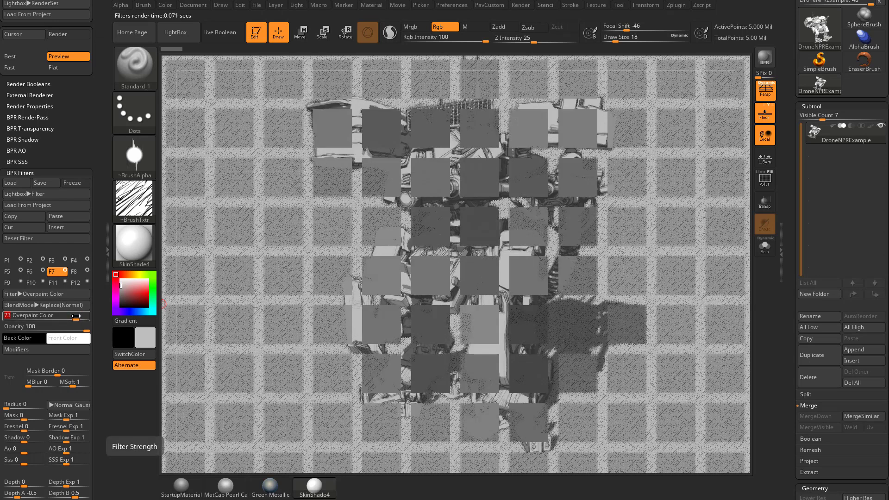
Step: Shape the F7 strokes with Base Orientation 61, Width about 4.48, Height about 0.42 and Orientations Variations about 25
click(28, 349)
drag(62, 344, 79, 321)
drag(63, 354, 56, 355)
drag(116, 320, 156, 323)
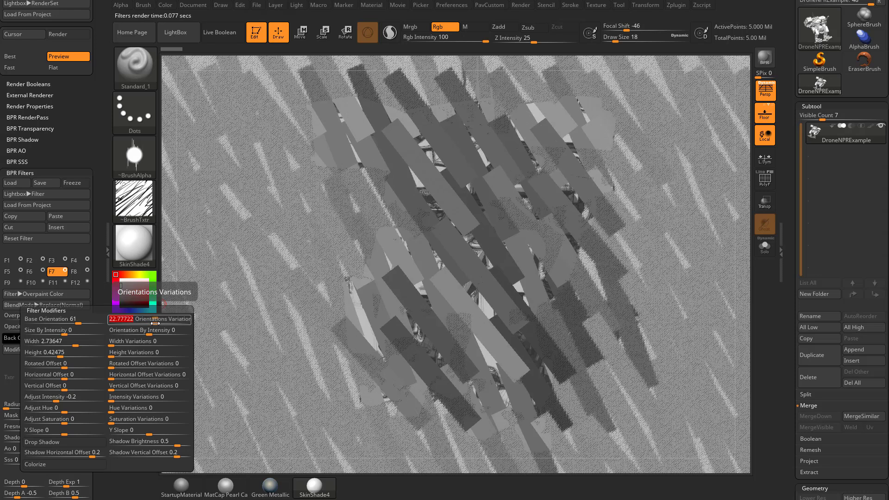
Step: Set the F7 filter's Overpaint Color strength to 25, Mask to about -0.78 and MBlur to 93
drag(70, 318, 57, 319)
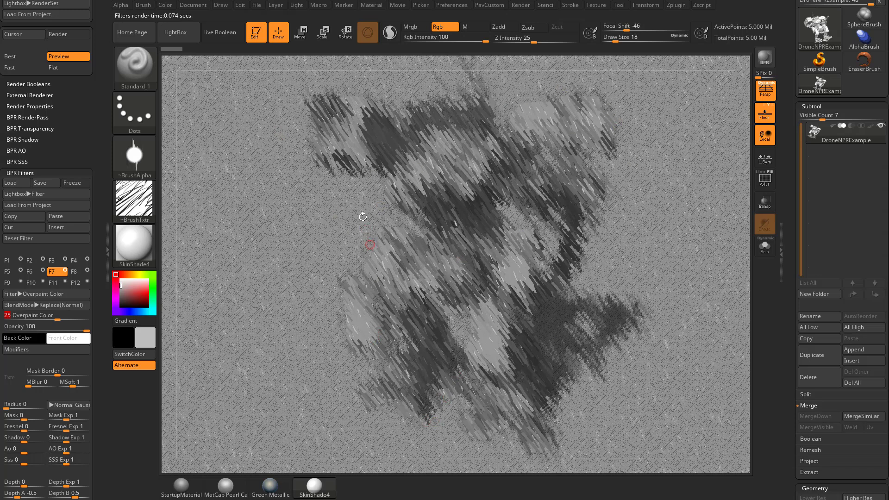
drag(25, 416, 8, 416)
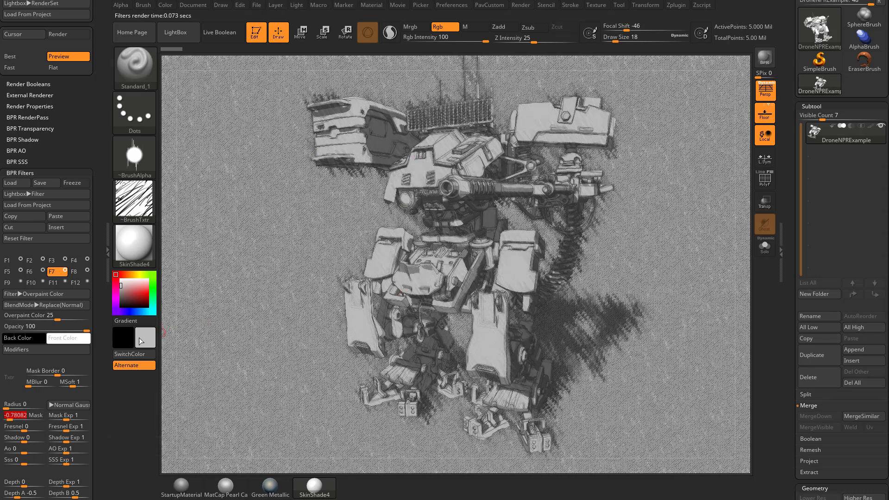
drag(31, 382, 53, 383)
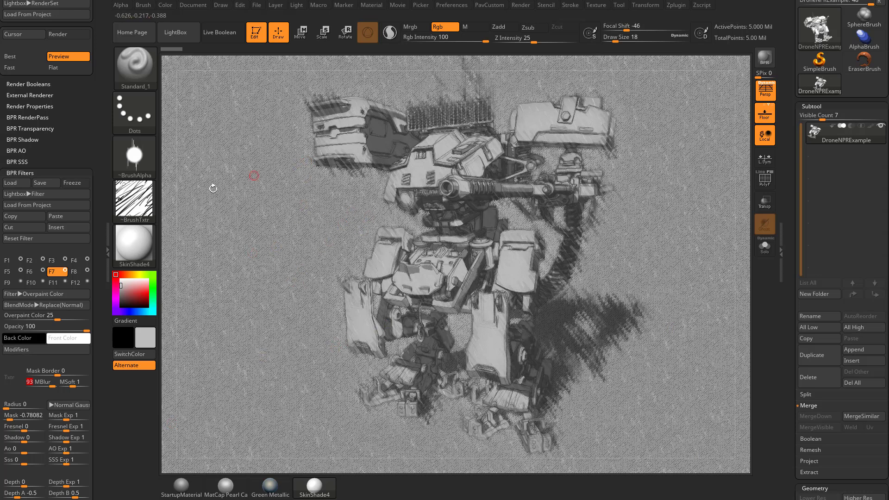
Step: Adjust the F7 strokes with Base Orientation 131 and lower the filter's opacity to 86
click(40, 352)
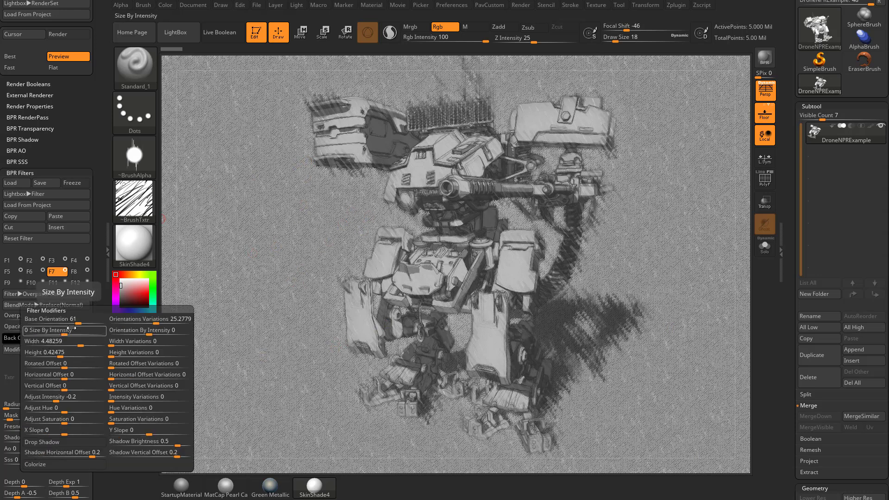
drag(78, 320, 92, 318)
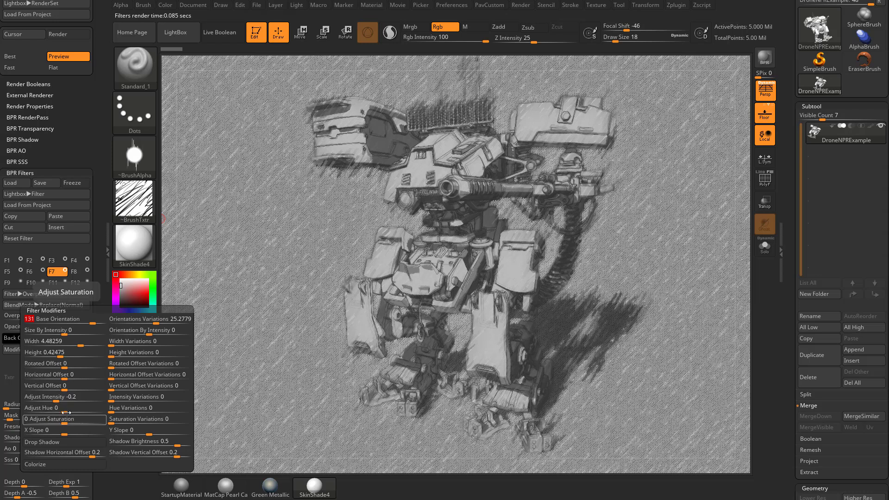
mouse_move(65, 376)
mouse_down()
mouse_move(86, 375)
mouse_move(72, 386)
mouse_up()
mouse_move(81, 346)
mouse_down()
mouse_move(92, 344)
mouse_move(75, 345)
mouse_move(86, 341)
mouse_move(61, 328)
mouse_move(75, 328)
mouse_up()
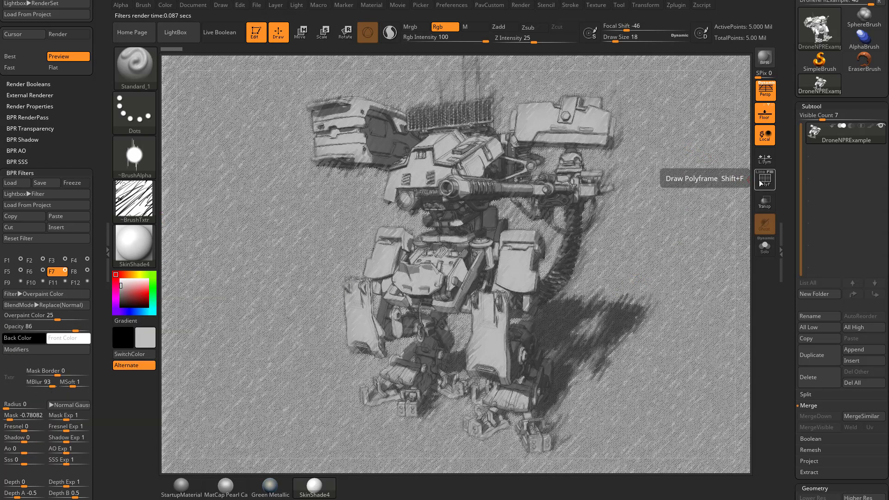
Step: Turn on the DroneNPRExample subtool's polypaint, render it with BPR and disable the Saturation filter in slot F2
click(871, 128)
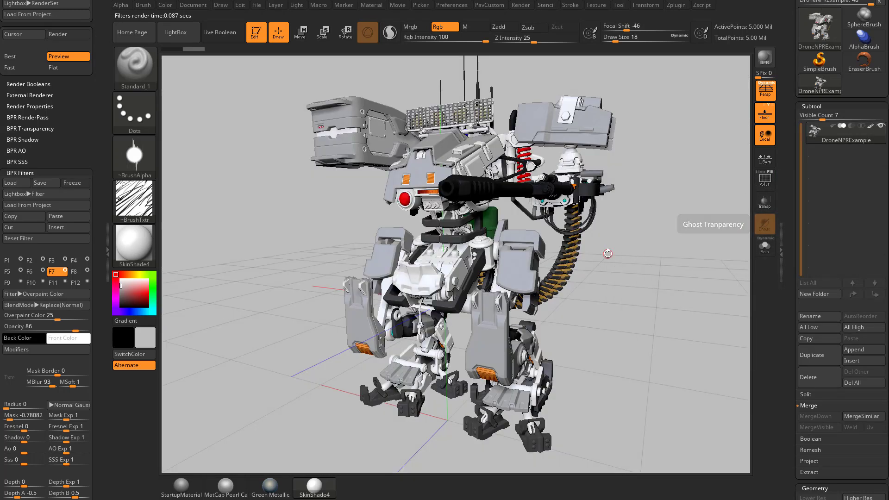
click(754, 64)
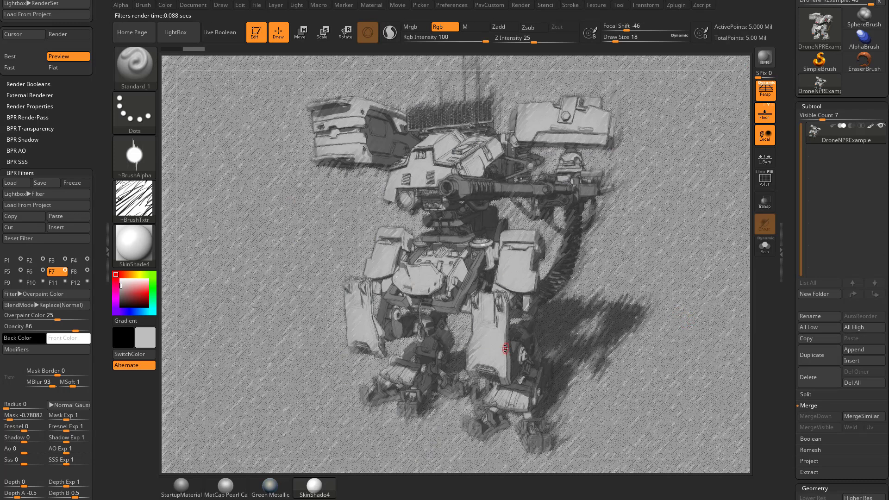
click(33, 261)
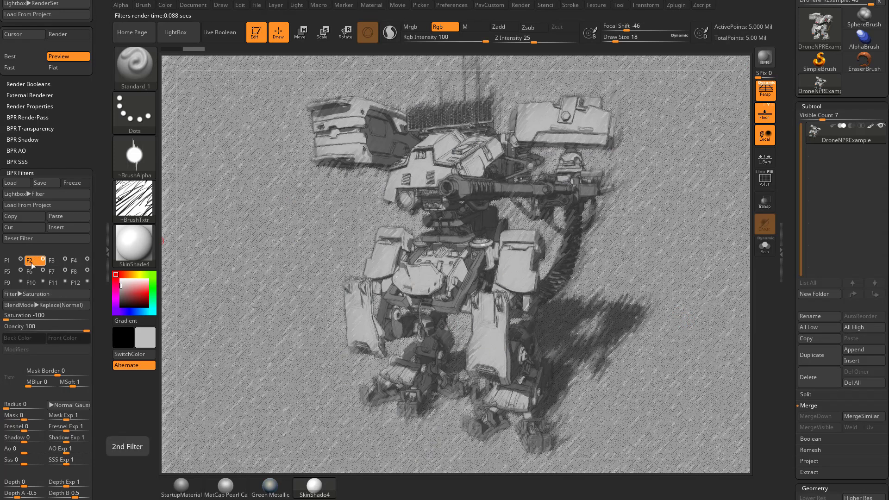
click(43, 260)
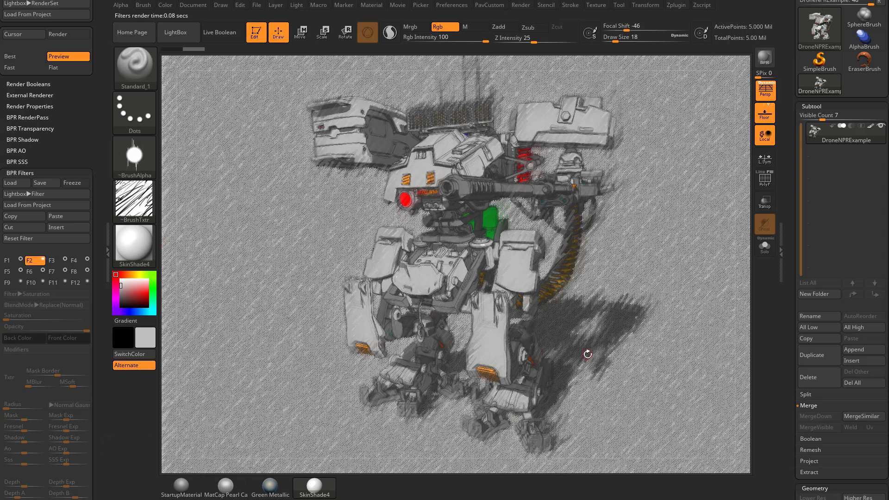
Step: Leave the render preview and display the robot's polygroup colors with the polyframe fill
click(664, 164)
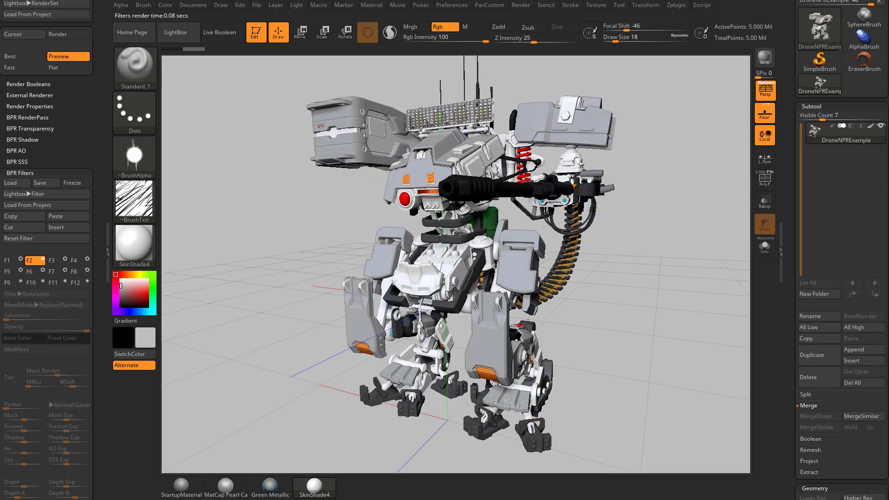
click(764, 180)
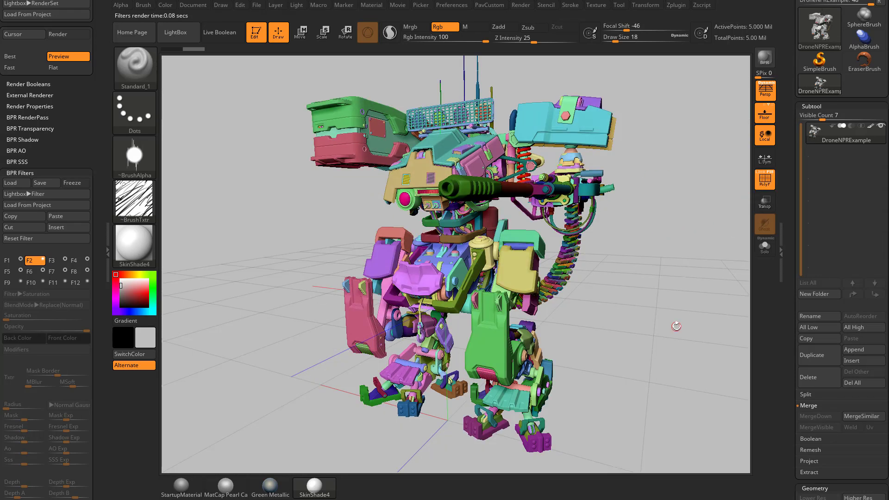
click(761, 172)
click(761, 172)
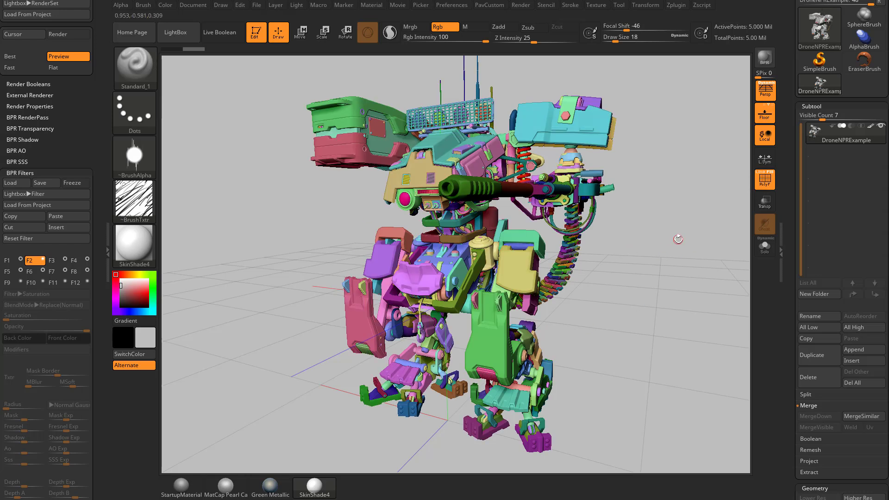
Step: Open the tool's Polygroups options and render the robot with its polygroup colors using BPR
mouse_move(785, 345)
mouse_down()
mouse_move(787, 232)
mouse_move(797, 215)
mouse_up()
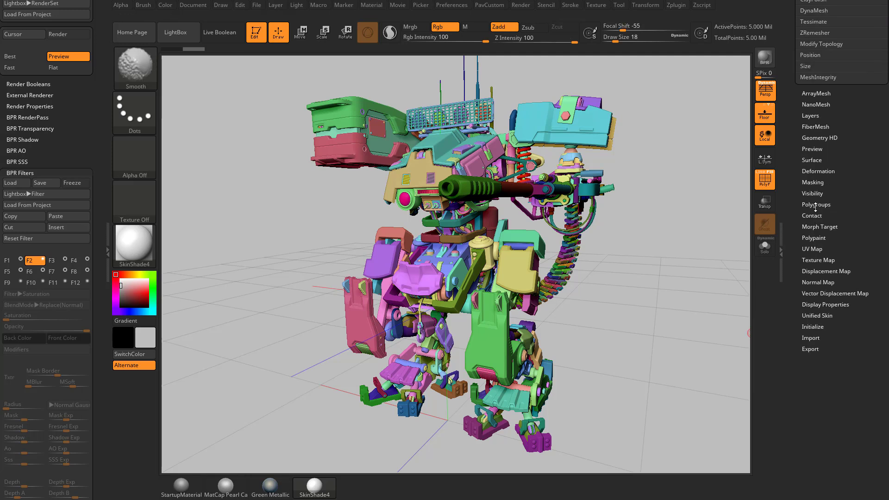
click(816, 206)
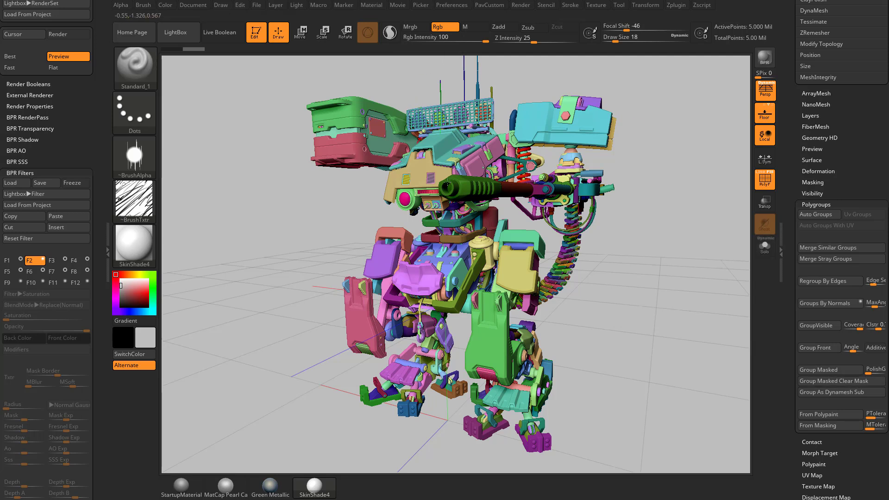
scroll(804, 166, up, 10)
key(shift+r)
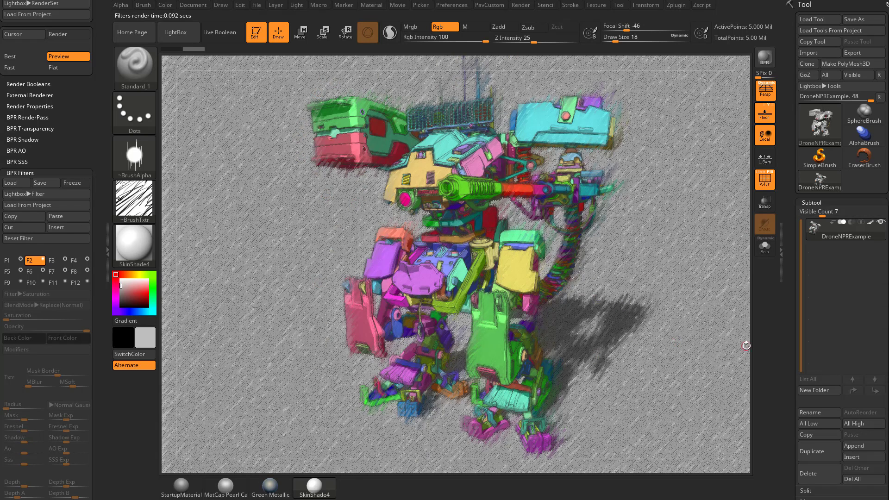
Step: Adjust Hue Variations for the F7 Overpaint Color filter and set its strength to 29
click(81, 272)
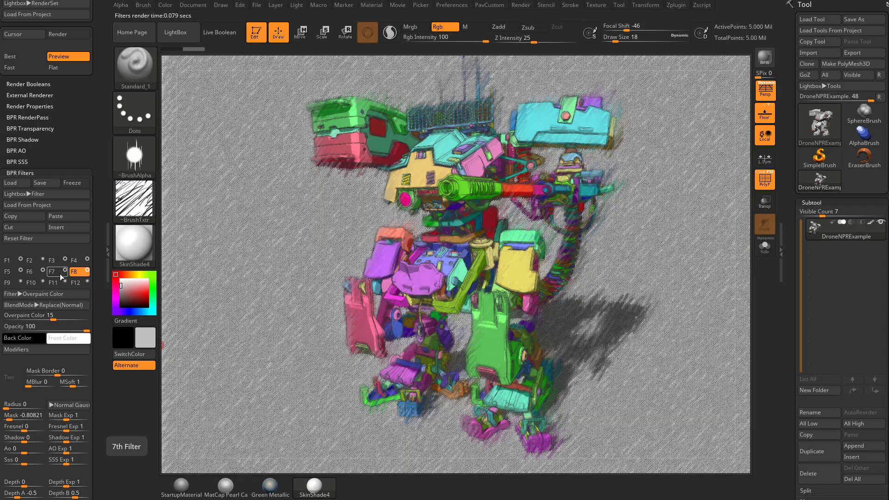
click(59, 273)
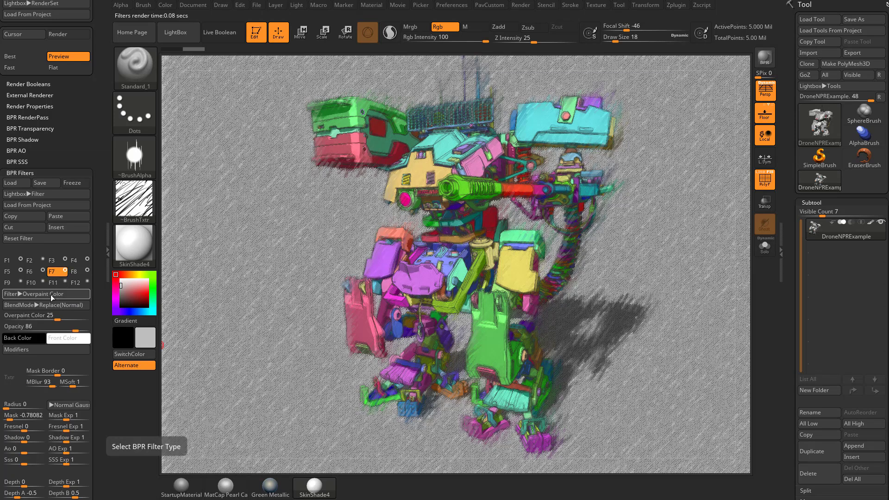
click(28, 349)
drag(111, 408, 174, 408)
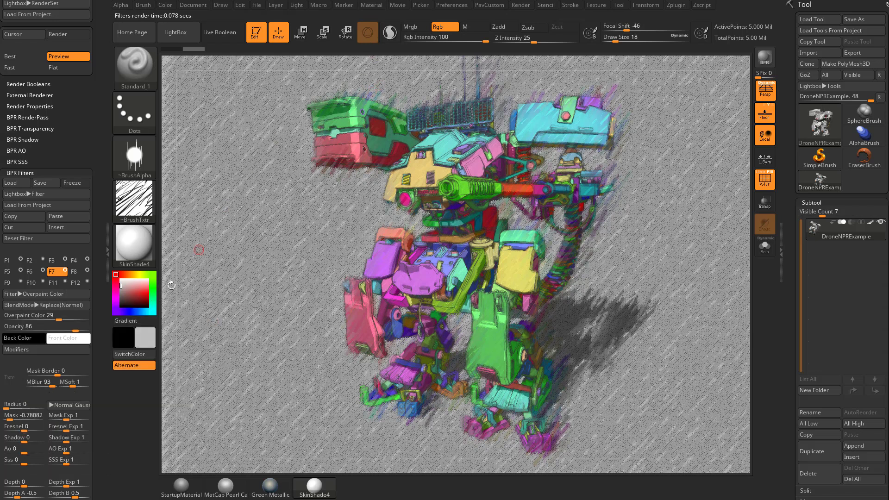
click(65, 349)
mouse_move(137, 408)
mouse_down()
mouse_move(112, 409)
mouse_move(137, 403)
mouse_up()
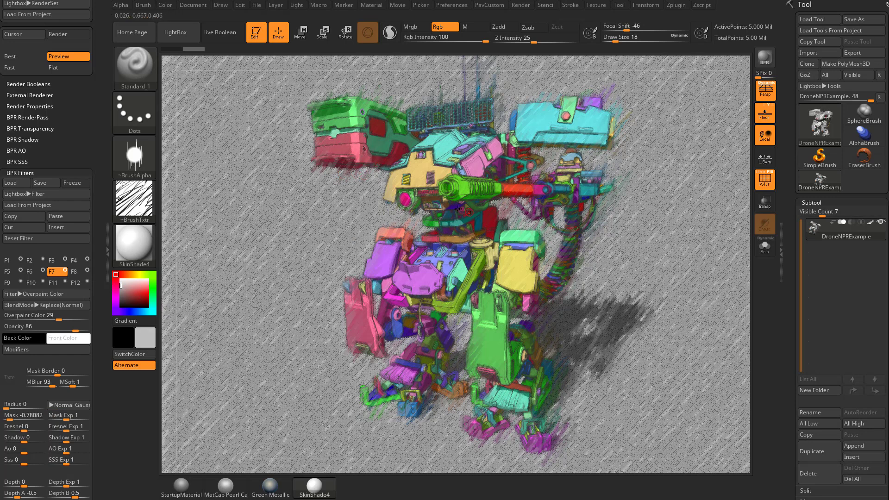
Step: Select the Outline Edge filter in slot F4 and toggle it off
click(54, 263)
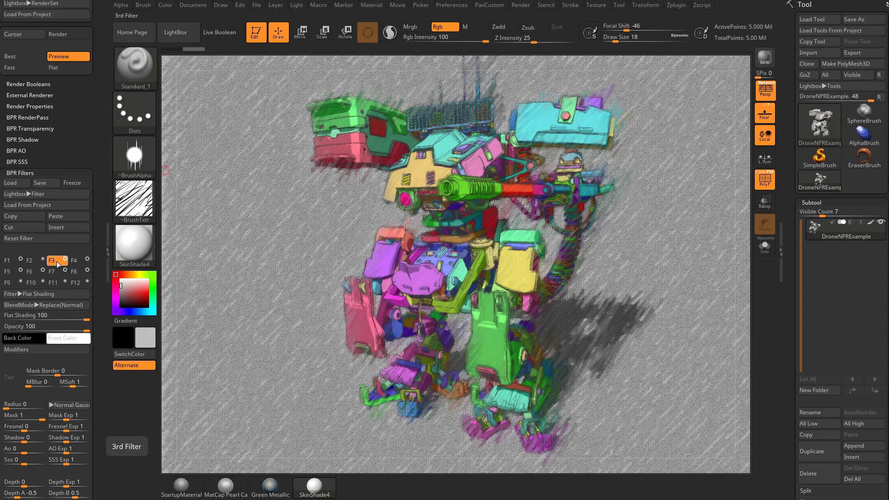
click(78, 261)
click(89, 260)
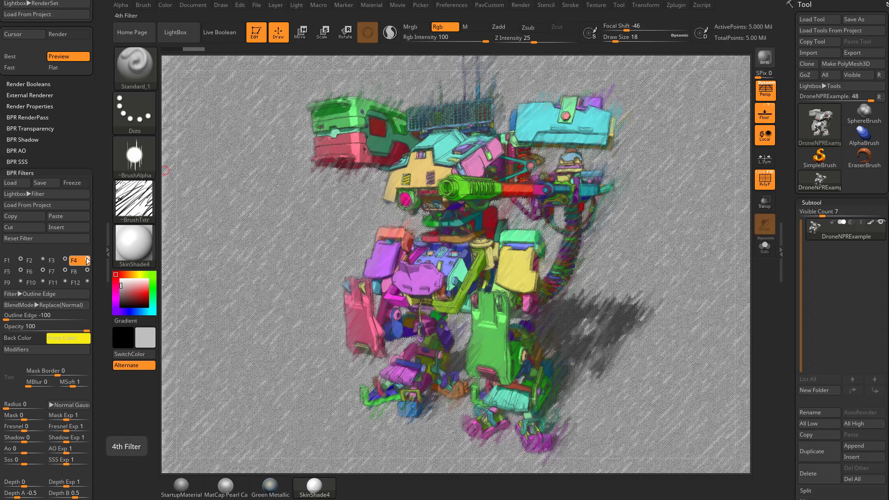